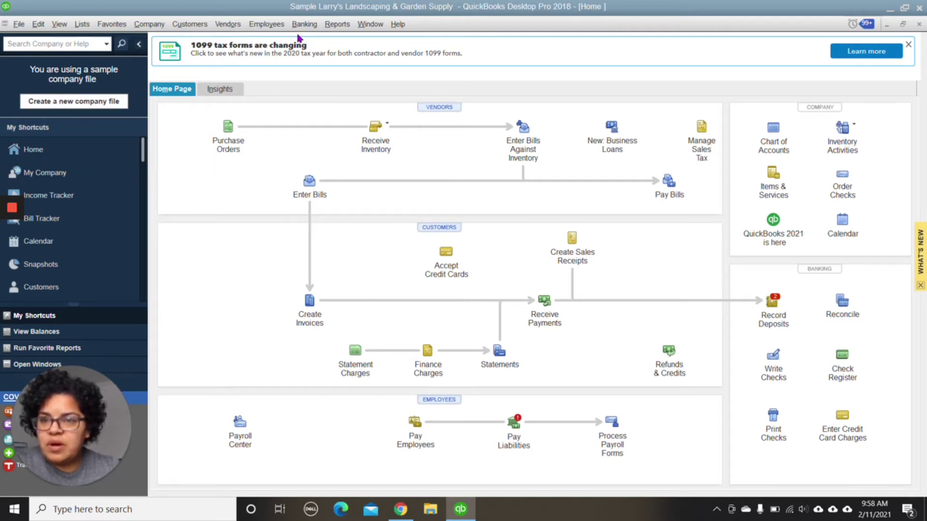
Step: Open the Accounting company preferences under Edit > Preferences, where no closing date is set
click(38, 25)
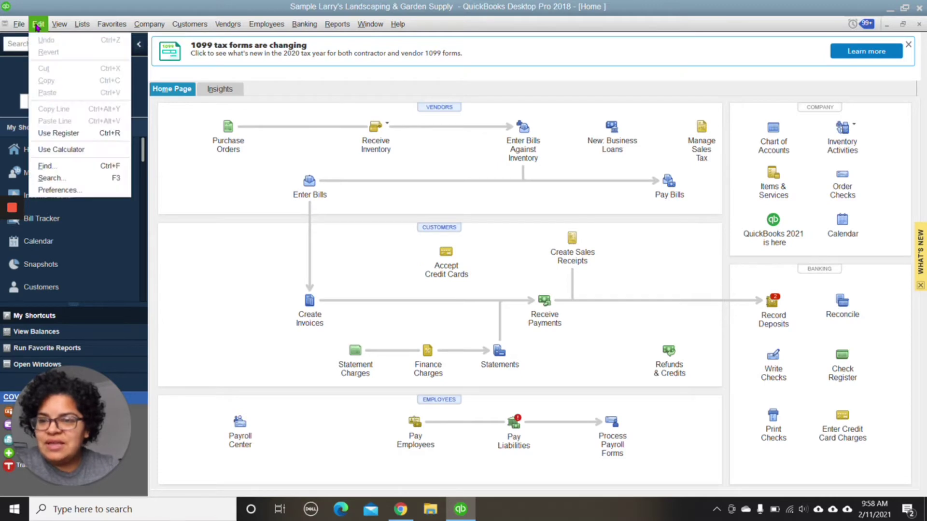
click(68, 190)
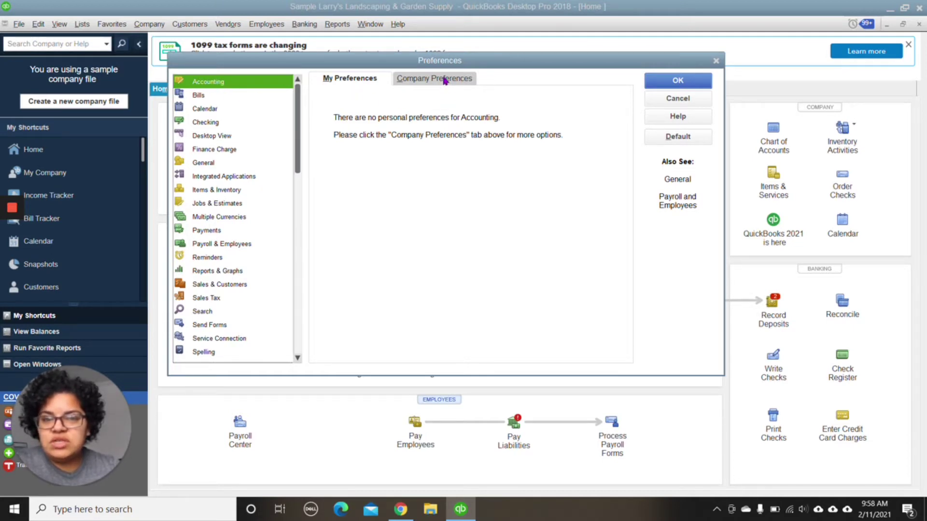
click(411, 82)
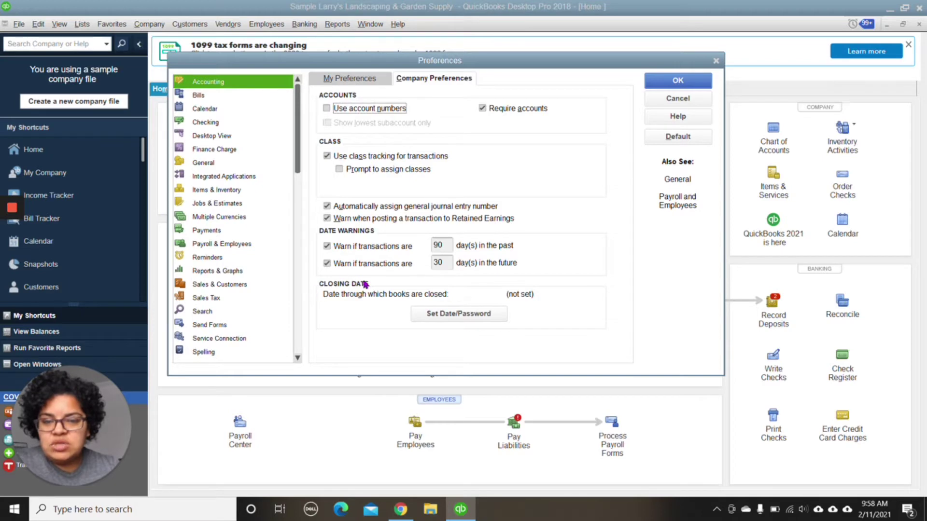
Step: Enter 12/31/2022 as the closing date in the Set Closing Date and Password dialog
click(458, 315)
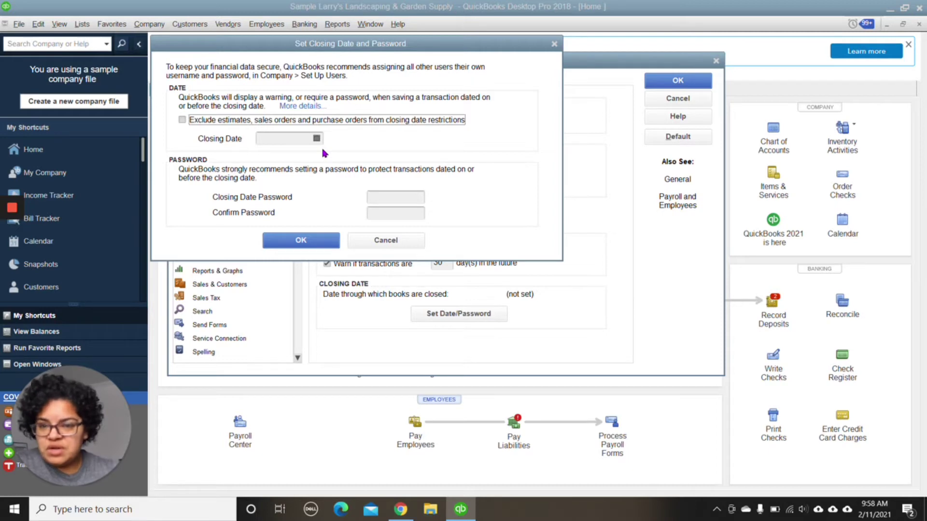
click(317, 138)
click(353, 248)
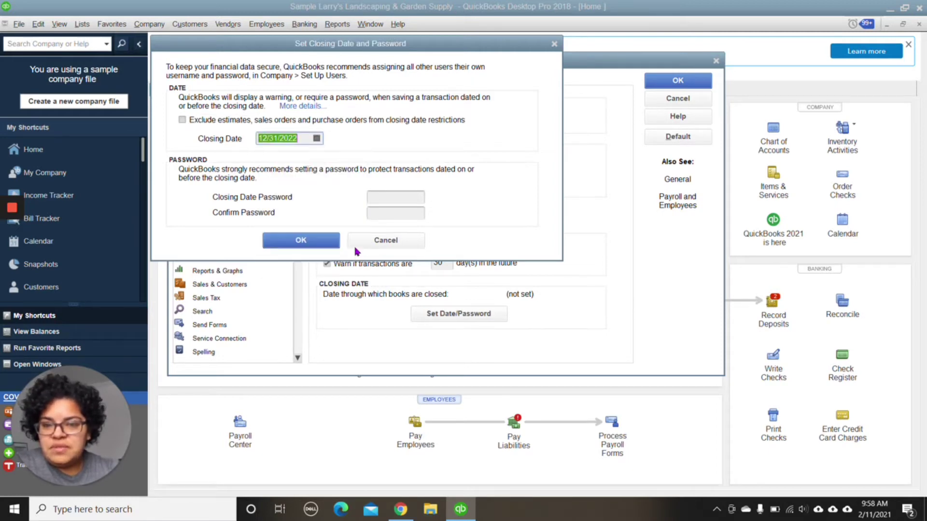
click(316, 138)
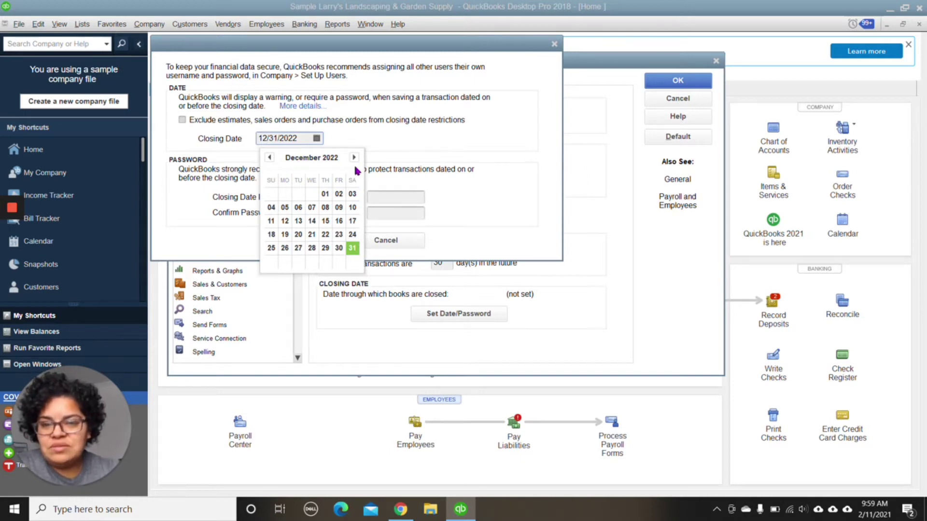
click(353, 248)
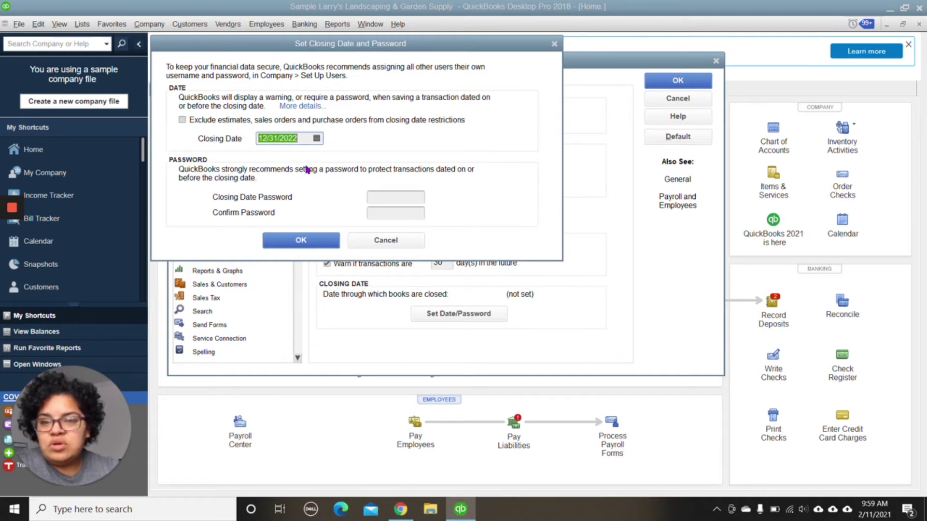
Step: Enter the closing date password and its confirmation, then try to save
click(386, 198)
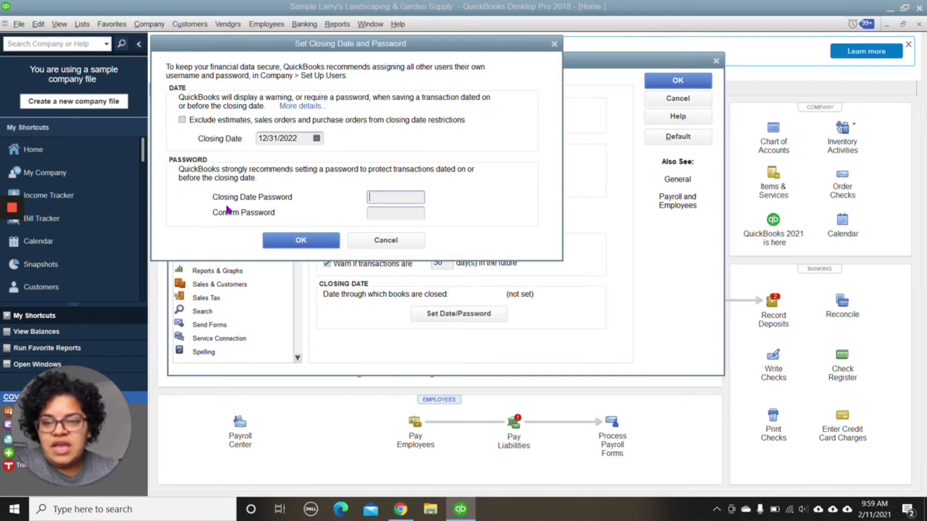
text(123456)
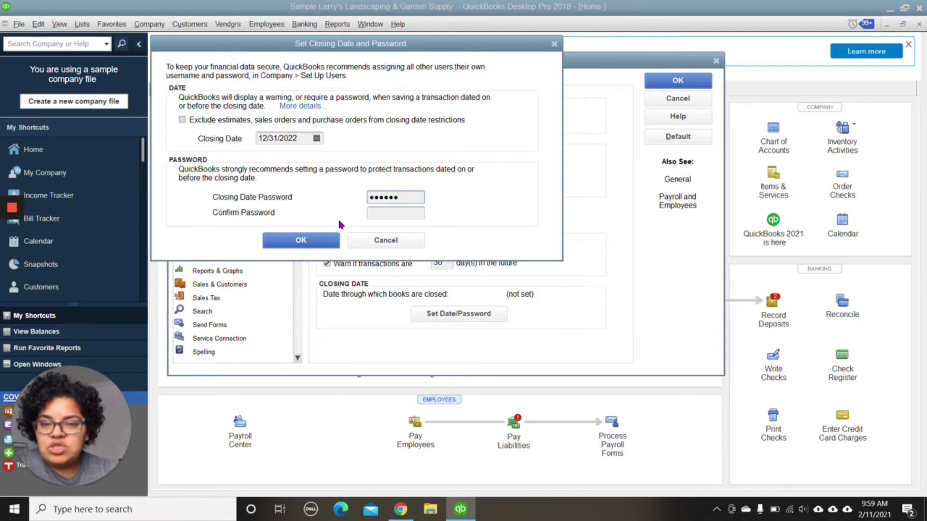
click(382, 214)
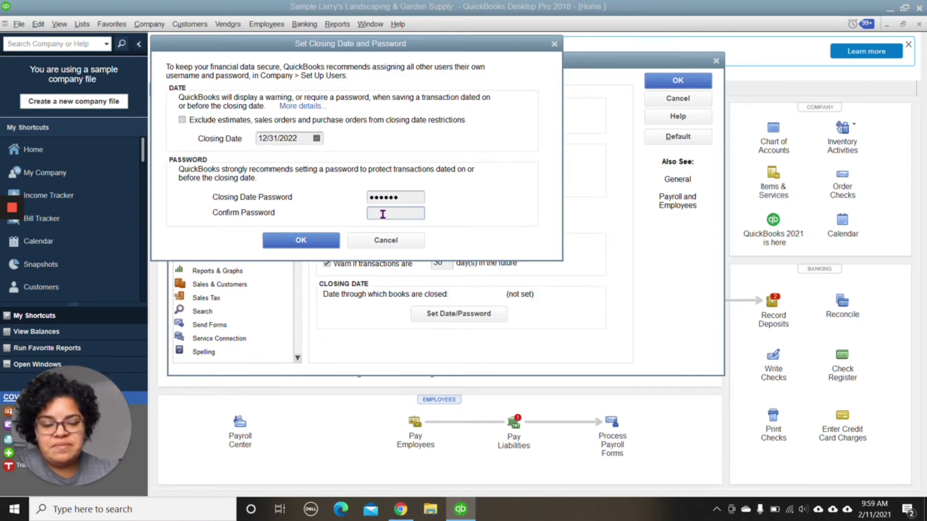
text(******)
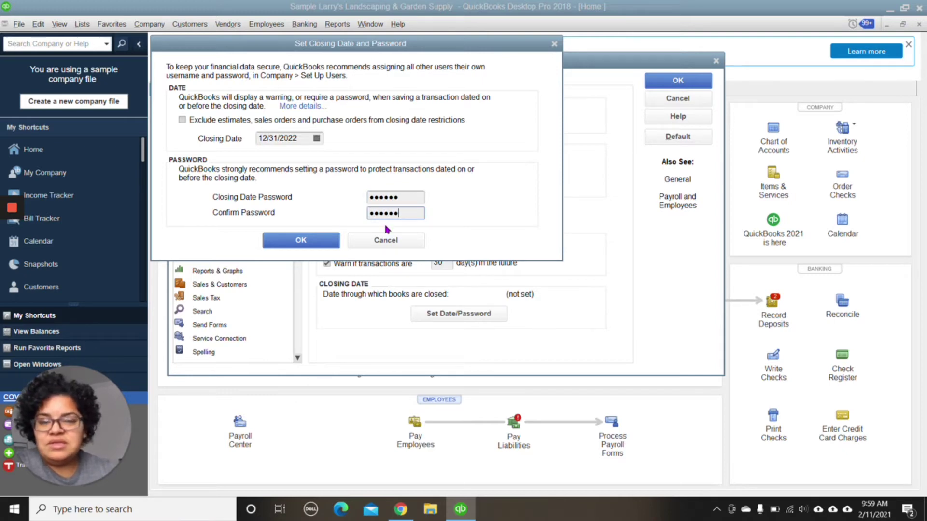
click(321, 242)
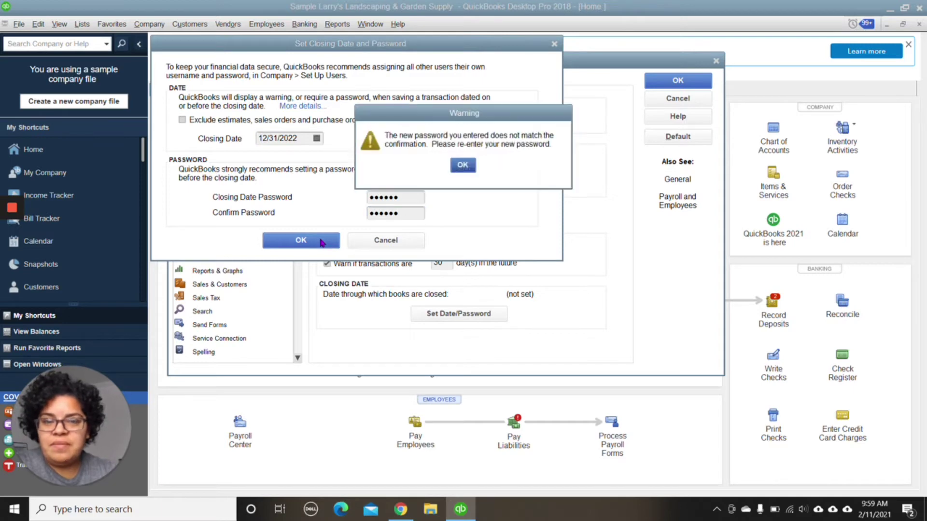
Step: Dismiss the passwords-do-not-match warning and re-enter the confirmation password
click(469, 167)
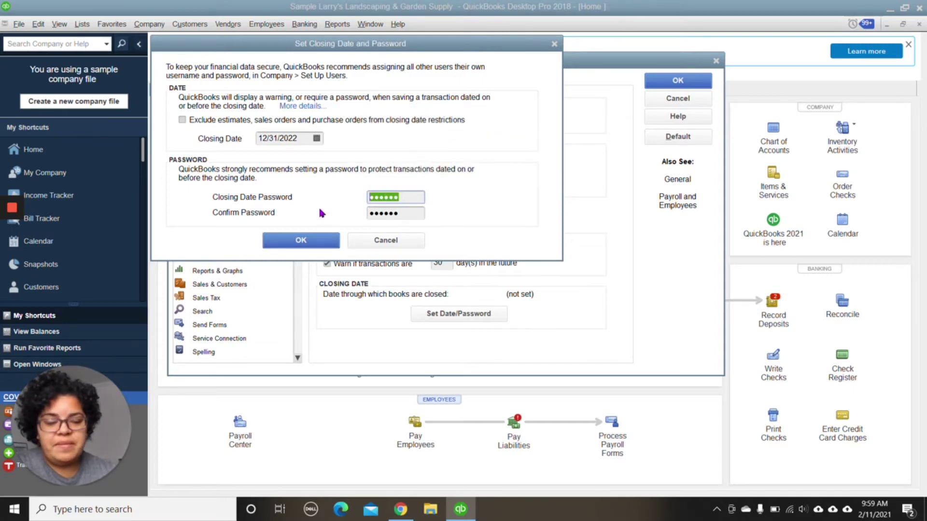
text(*****)
key(Tab)
text(*****)
Step: Save the 12/31/2022 closing date and decline adding an Admin password
click(289, 247)
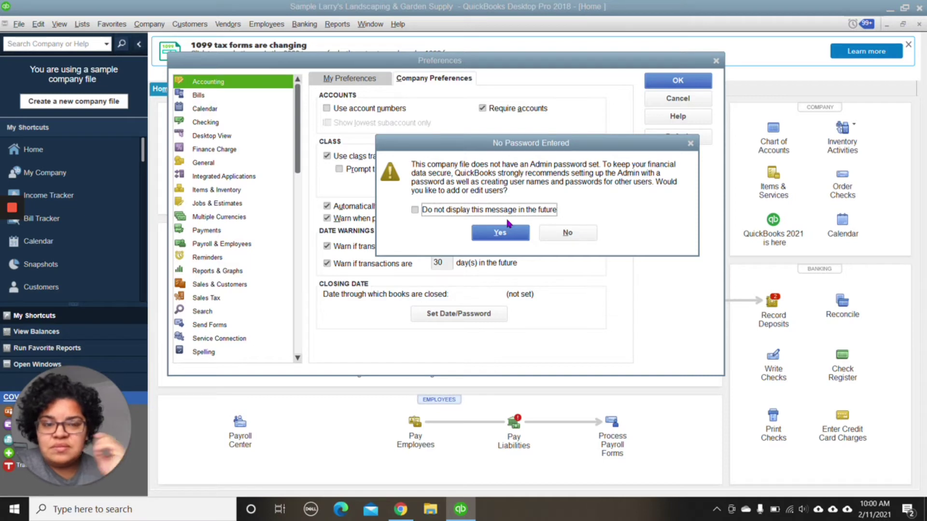
click(555, 235)
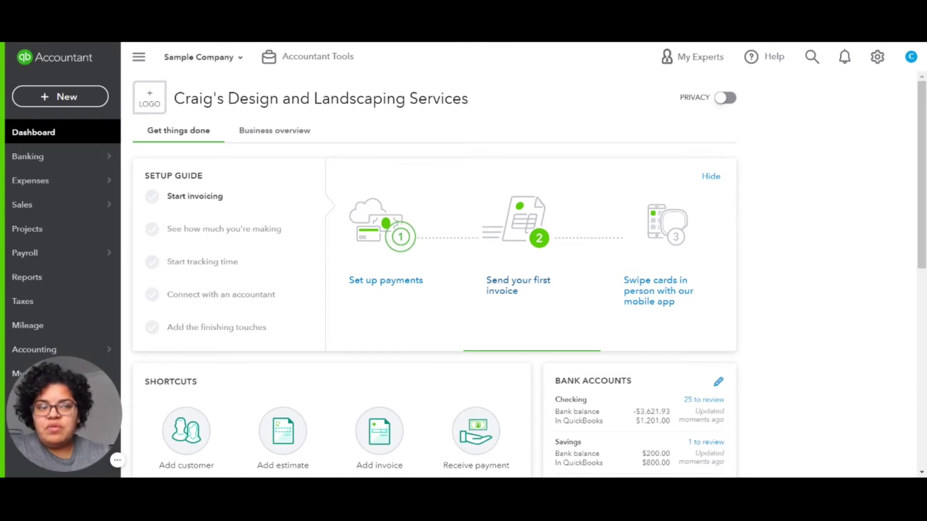
Step: Go from the gear menu to Account and settings and show the Advanced page
click(878, 58)
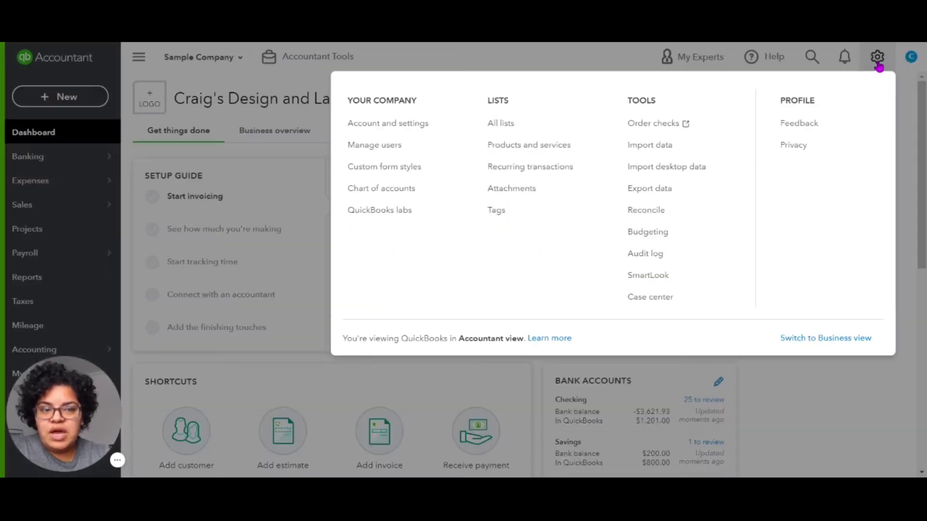
click(877, 64)
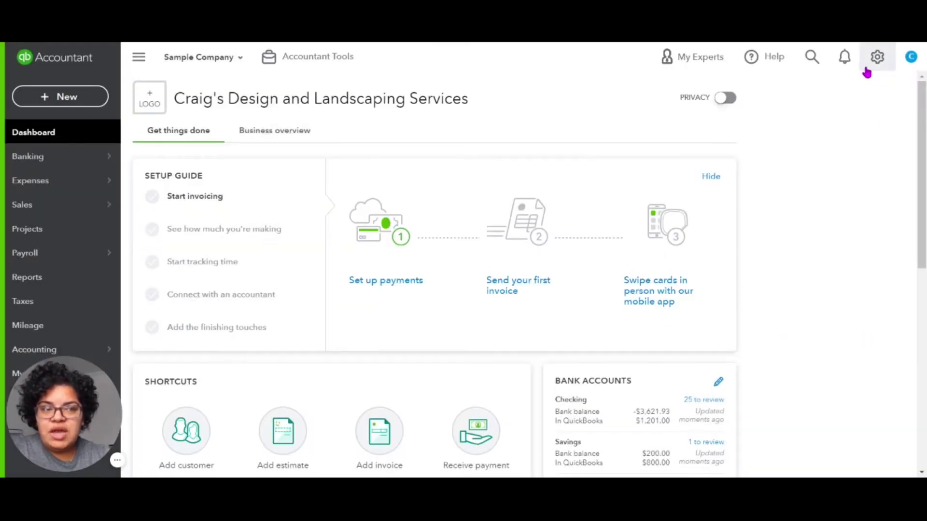
click(877, 59)
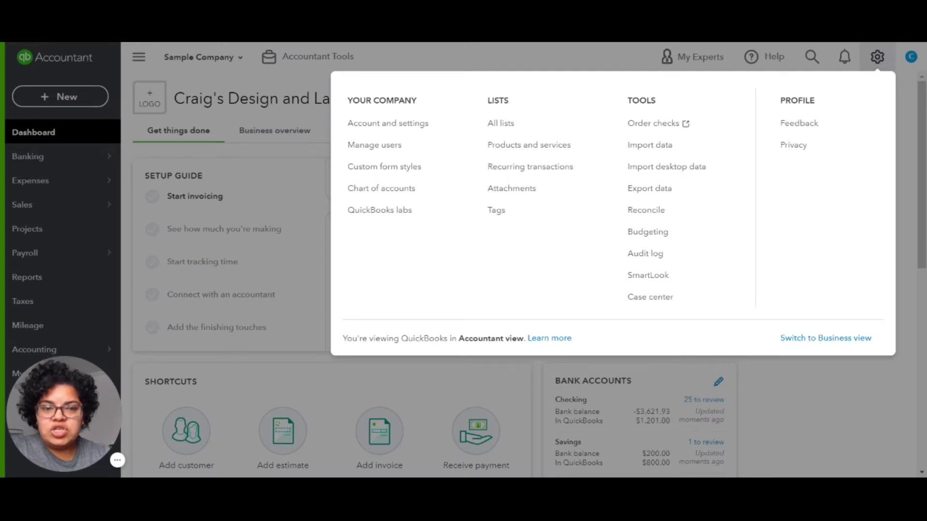
click(370, 132)
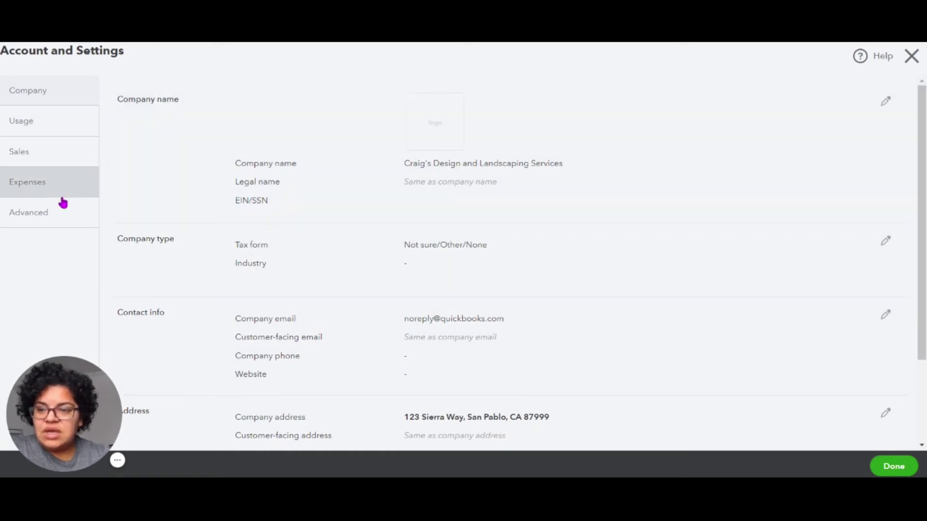
click(38, 225)
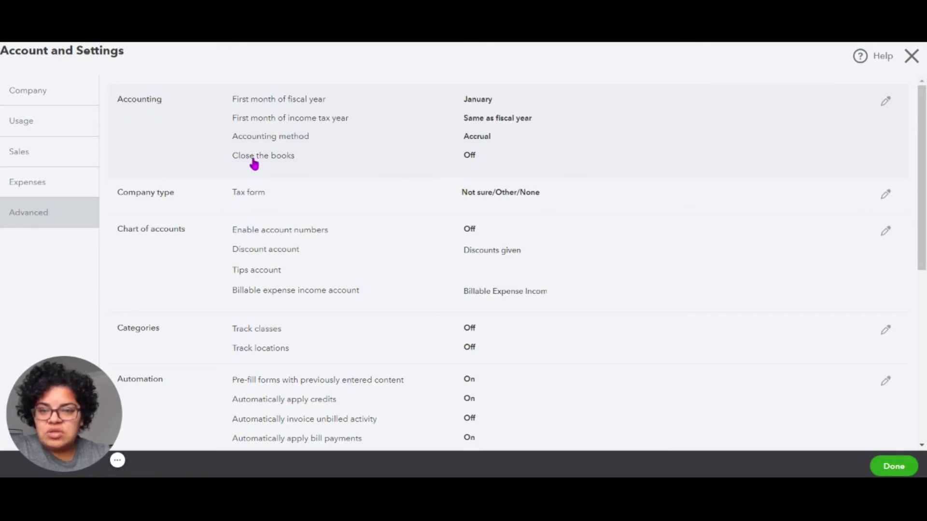
Step: Turn on Close the books in Accounting settings with closing date 12/31/2020
click(254, 165)
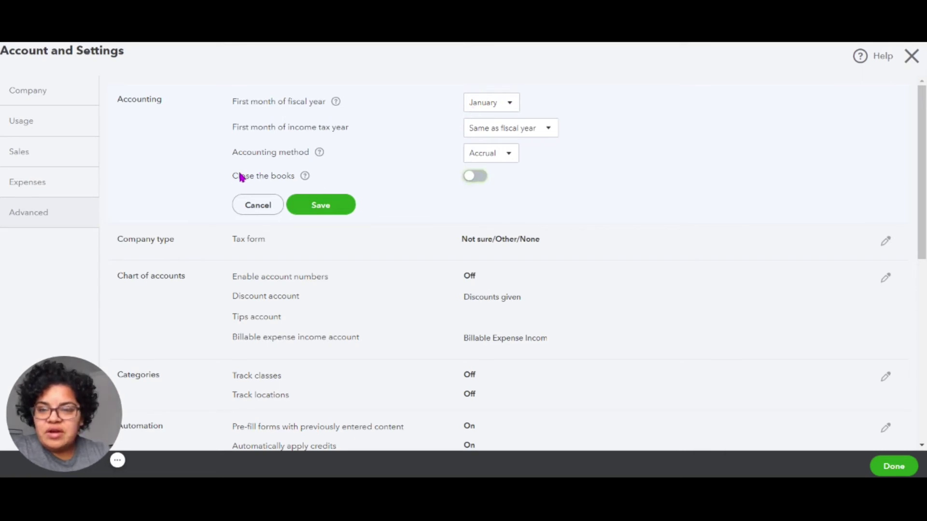
click(483, 181)
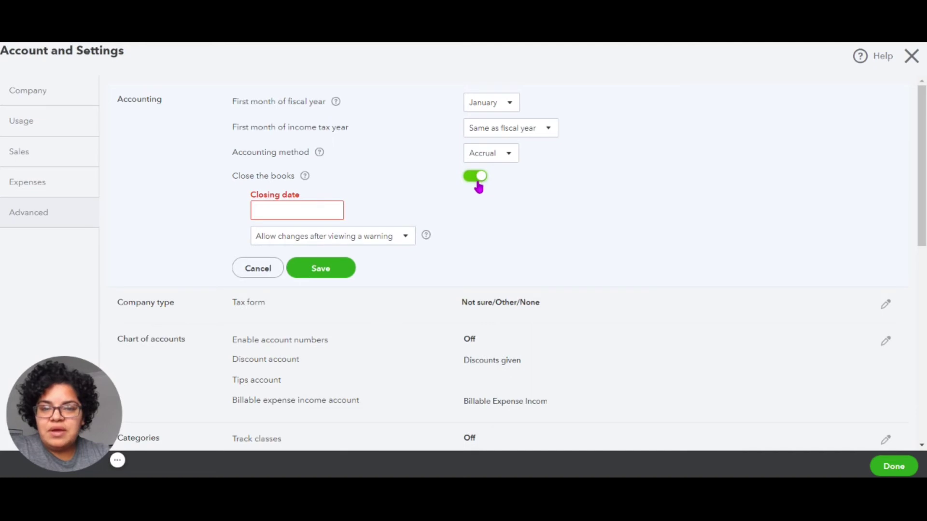
click(334, 215)
click(264, 241)
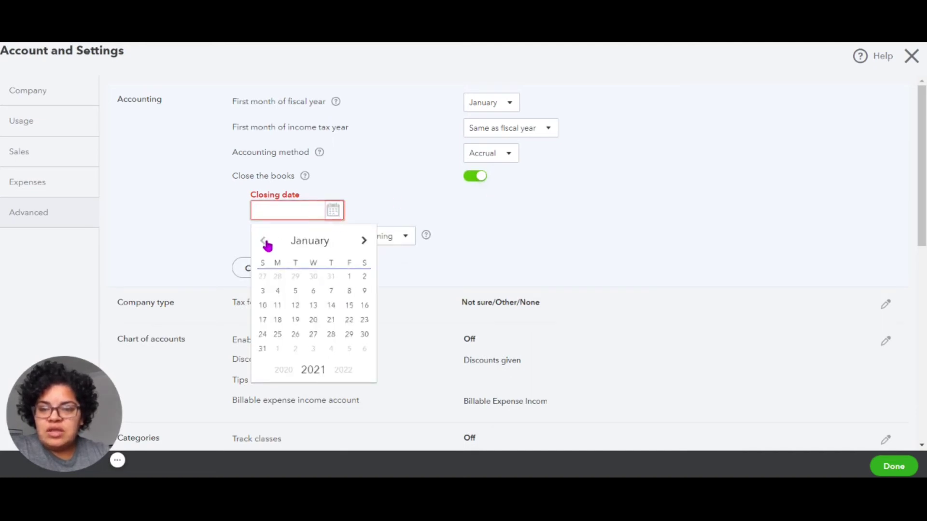
click(264, 241)
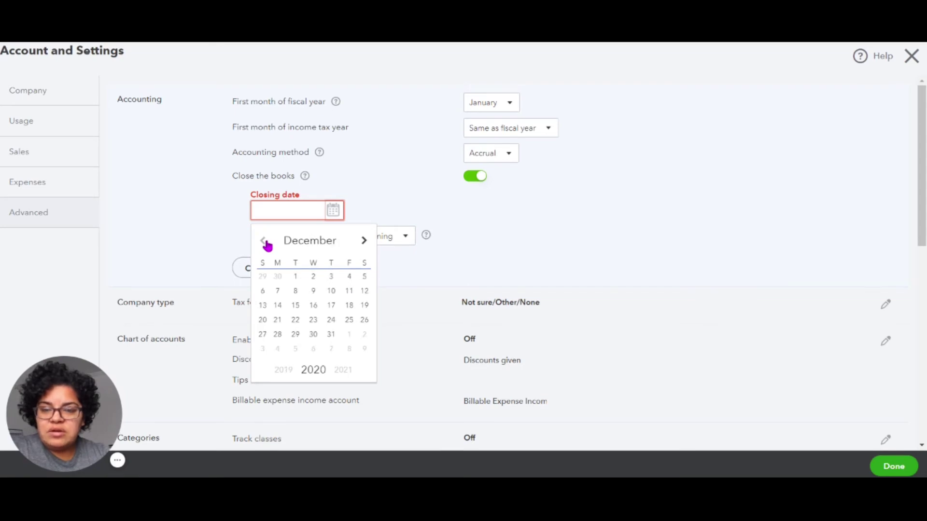
click(332, 335)
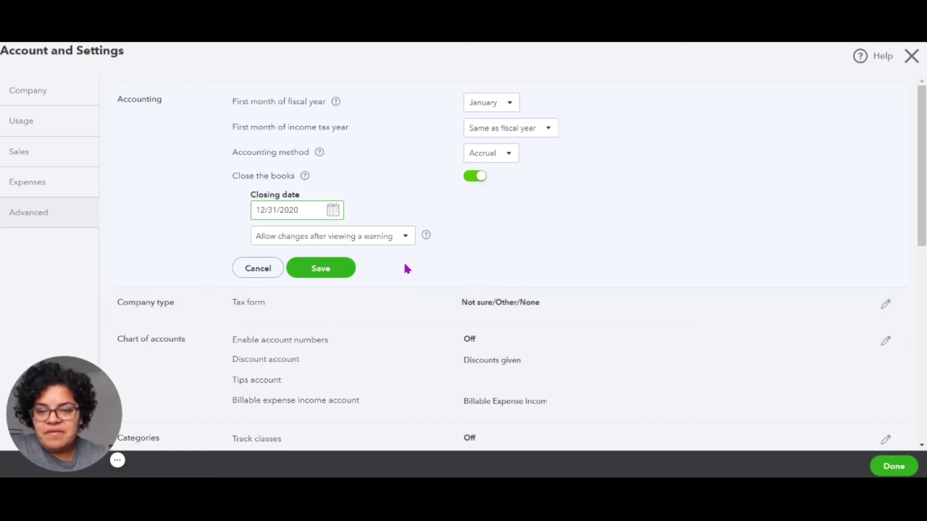
Step: Choose 'Allow changes after viewing a warning and entering password' for closed books
click(405, 239)
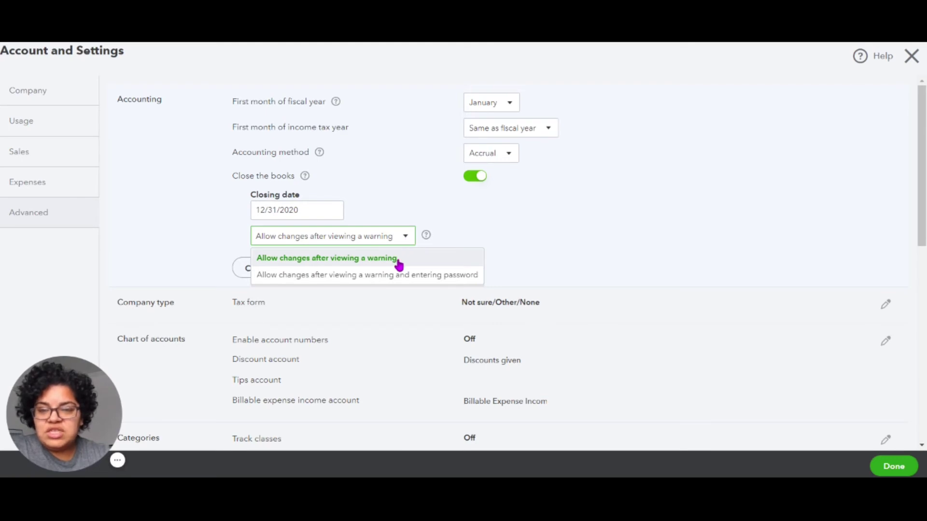
click(398, 261)
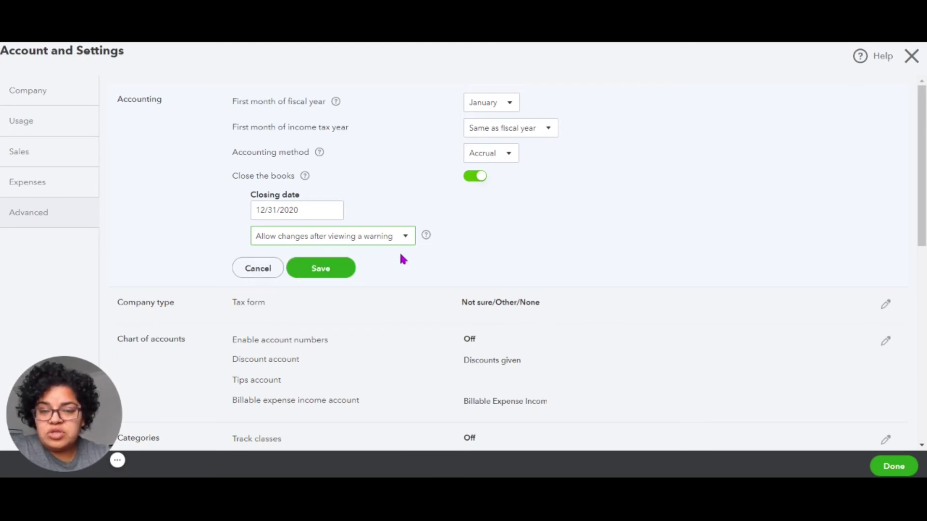
click(405, 240)
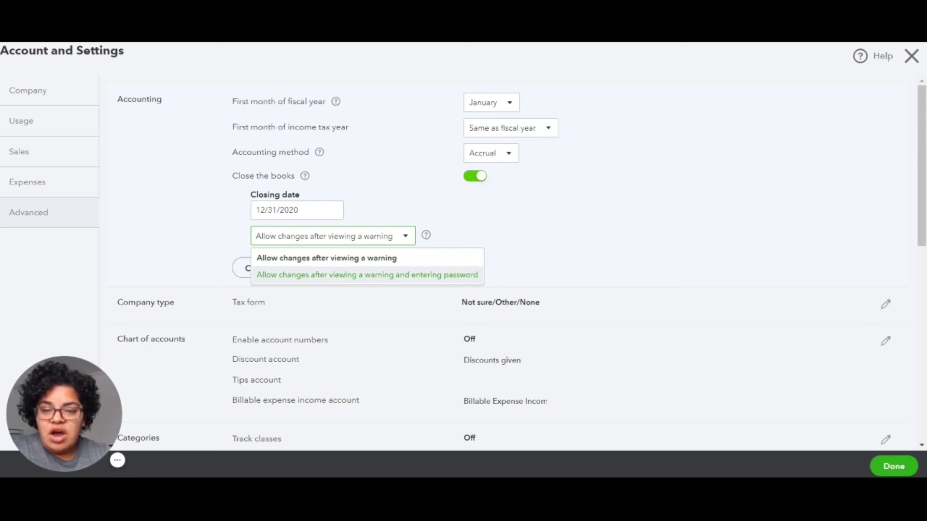
click(355, 279)
Step: Fill in the closing password and a matching confirmation password
click(323, 272)
key(Tab)
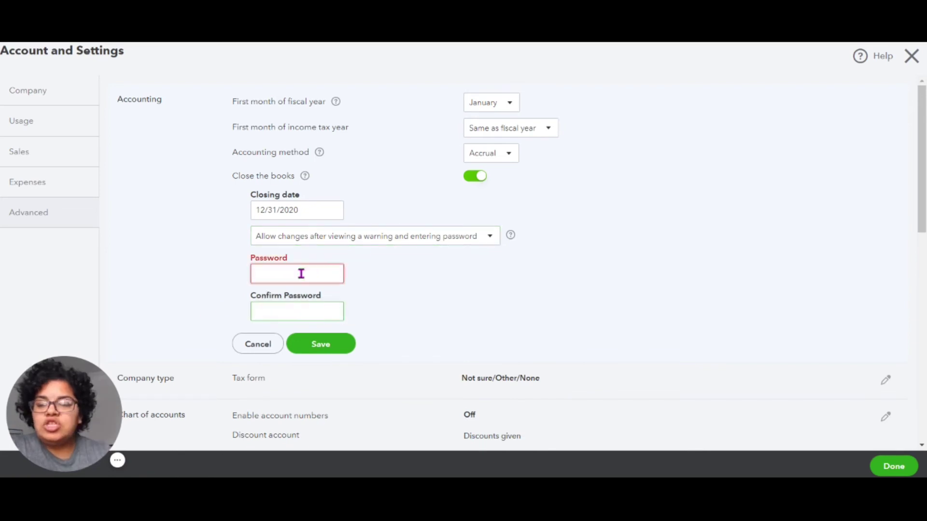
click(320, 267)
text(•••••)
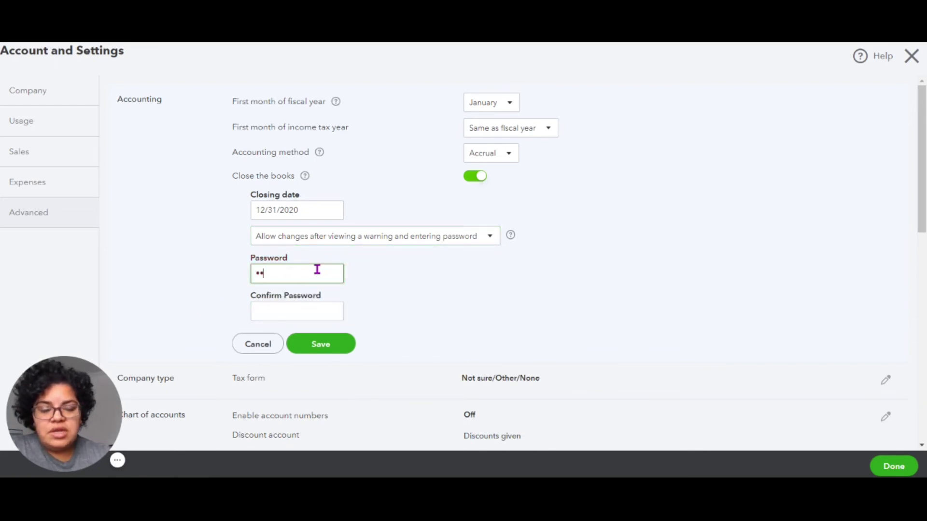
click(298, 315)
text(•••••)
click(405, 287)
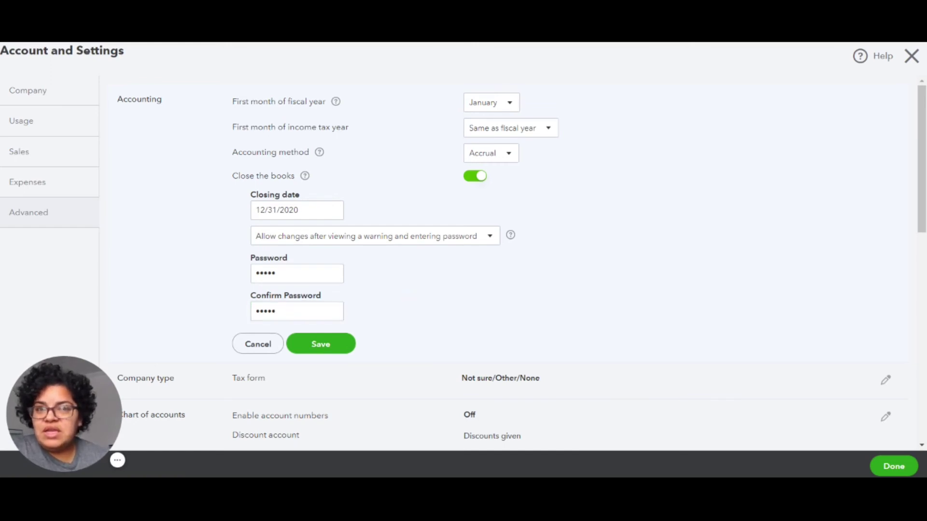